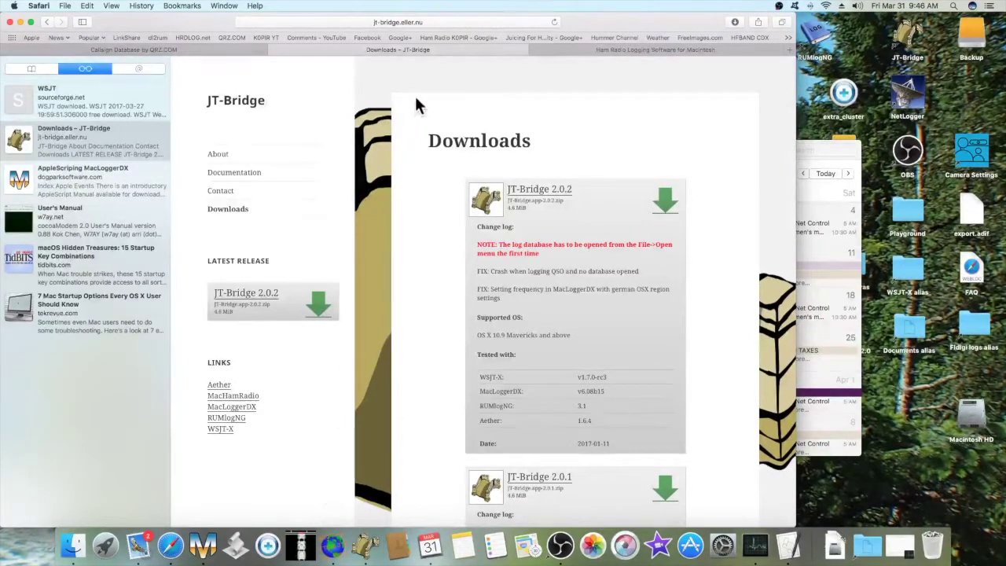
# Download the JT-Bridge 2.0.2 release from the jt-bridge.eller.nu downloads page in Safari.
pyautogui.click(437, 24)
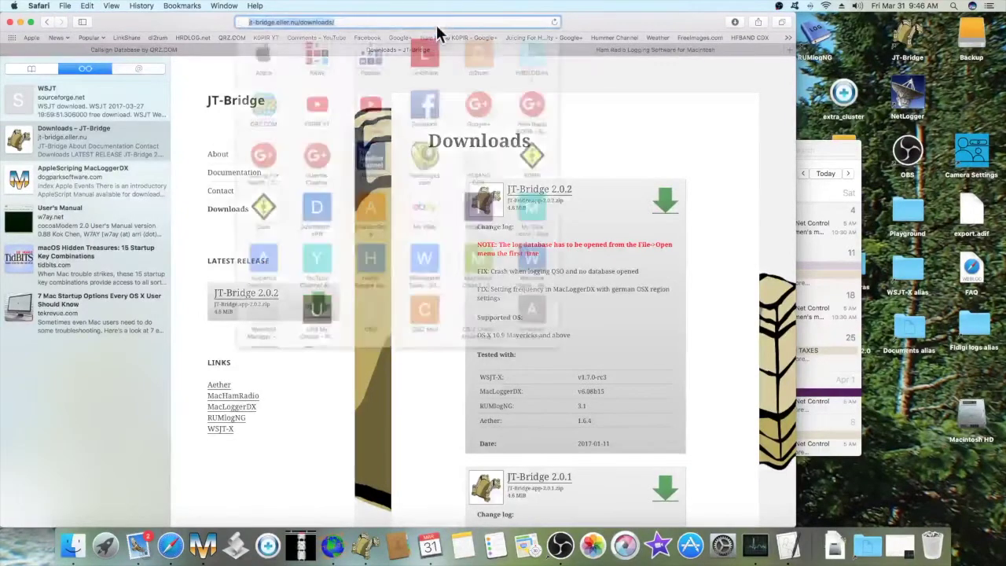
pyautogui.click(601, 126)
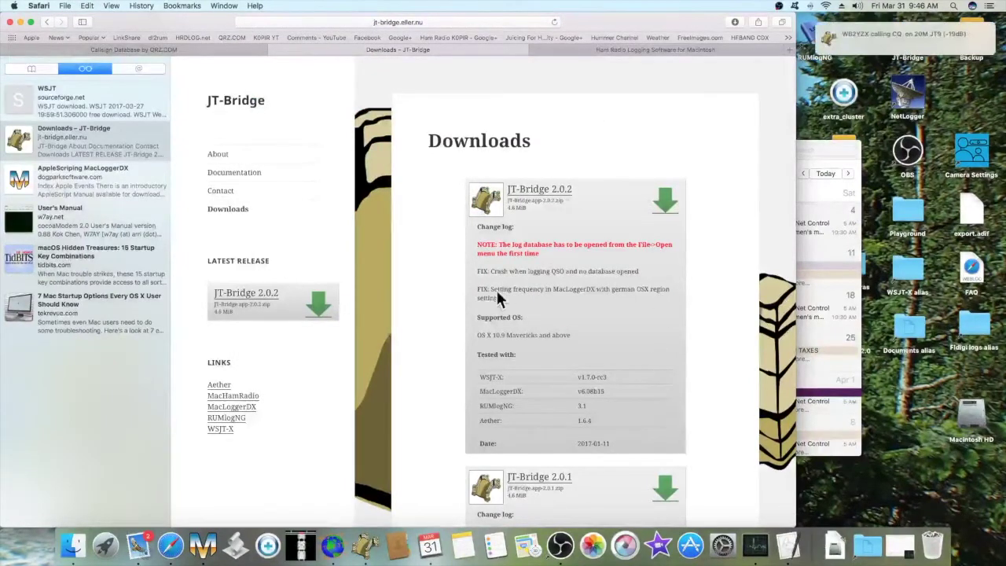
pyautogui.click(320, 307)
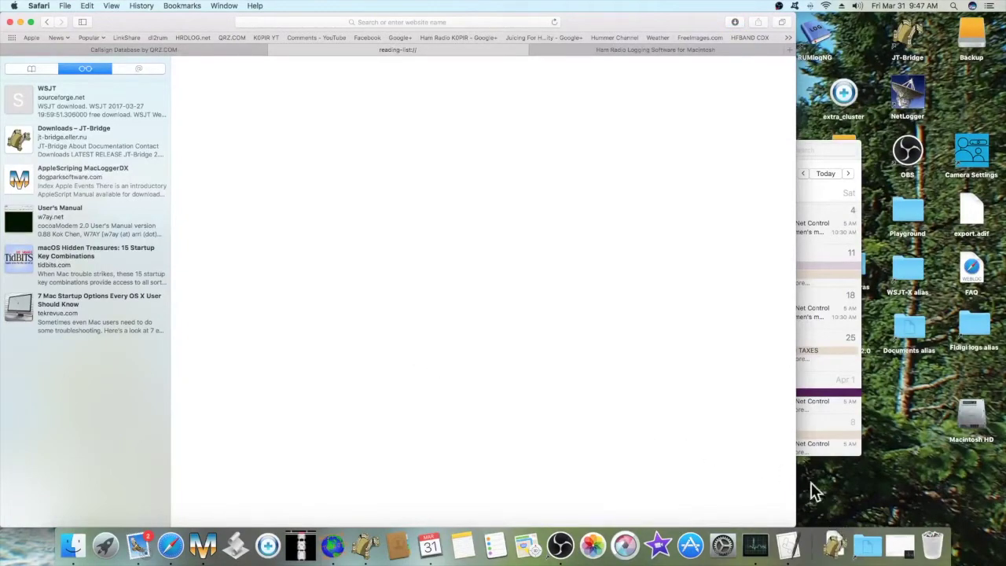
# Show Finder's Downloads folder with the newly downloaded JT-Bridge app.
pyautogui.click(838, 545)
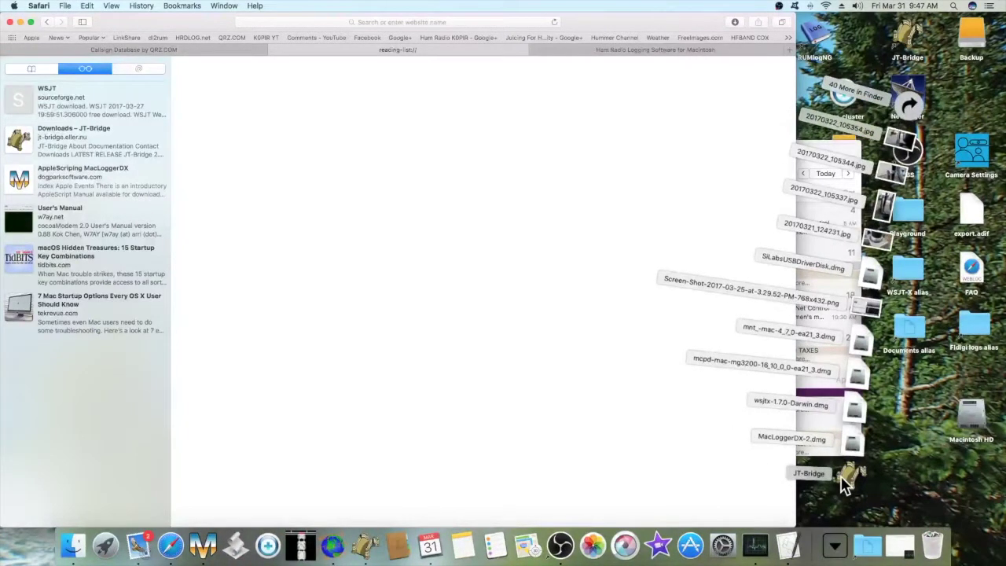
pyautogui.click(73, 542)
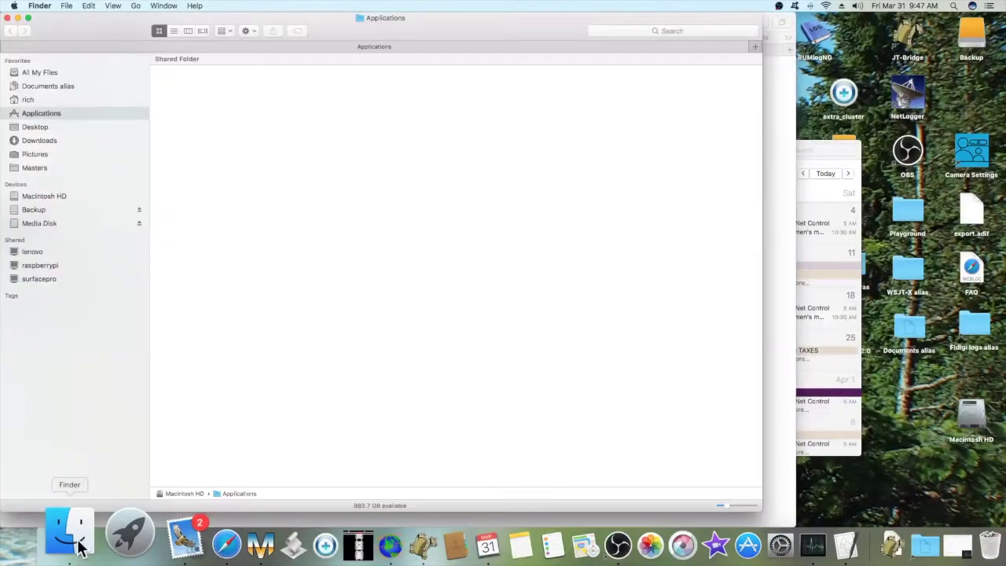
pyautogui.click(43, 140)
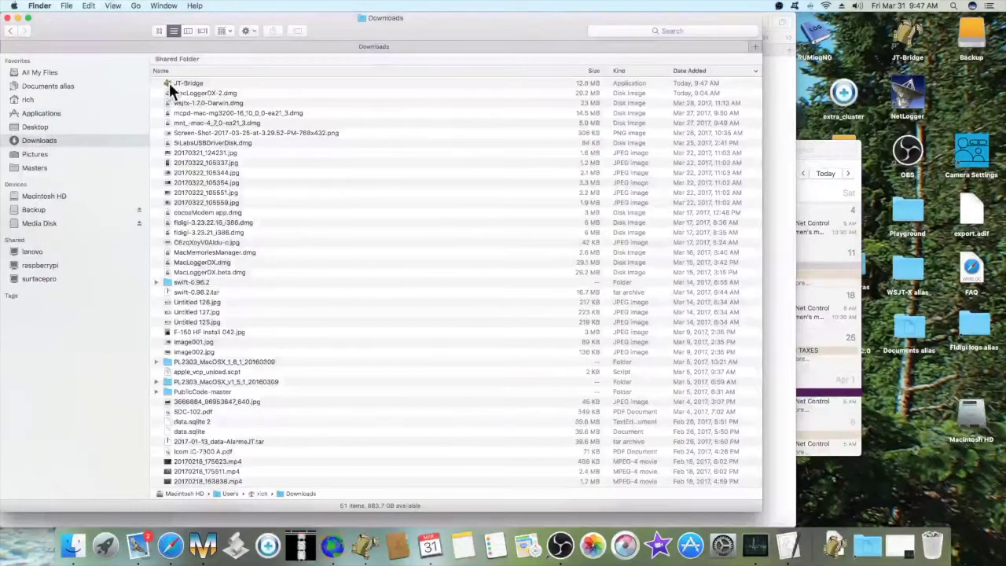
# Try moving JT-Bridge to the home folder, keep the existing copy, and launch WSJT-X.
pyautogui.moveTo(165, 80); pyautogui.dragTo(74, 113)
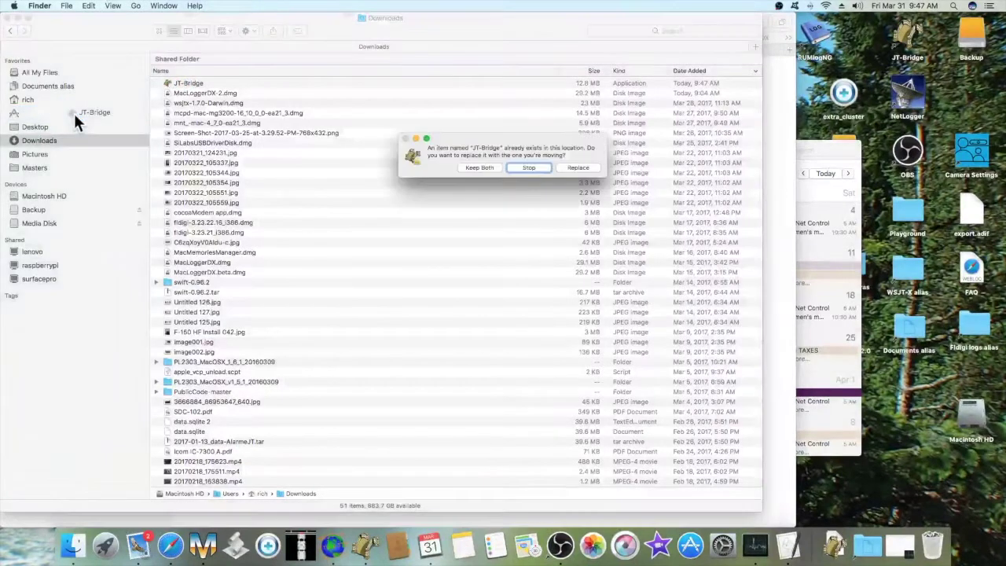
pyautogui.click(529, 169)
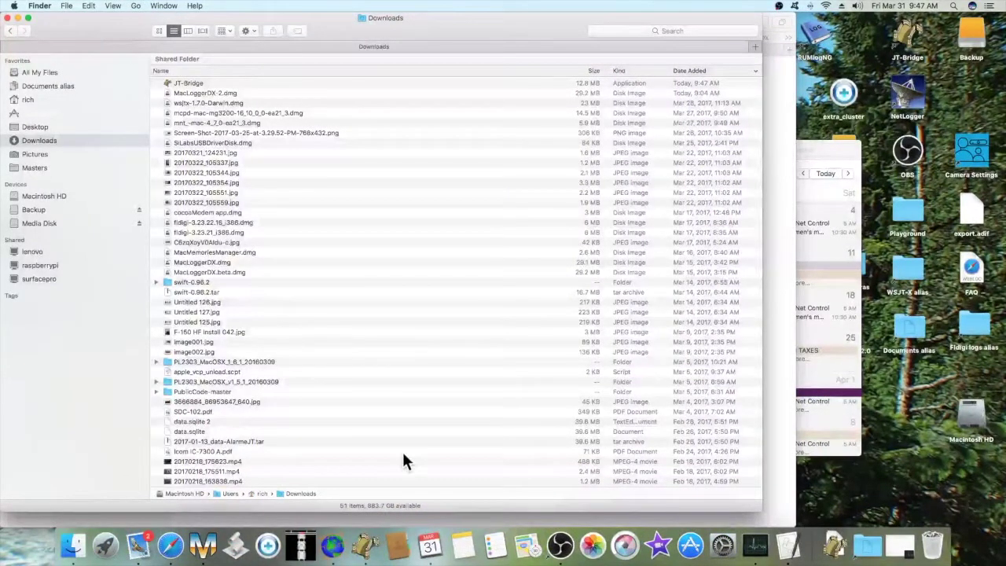
pyautogui.click(330, 542)
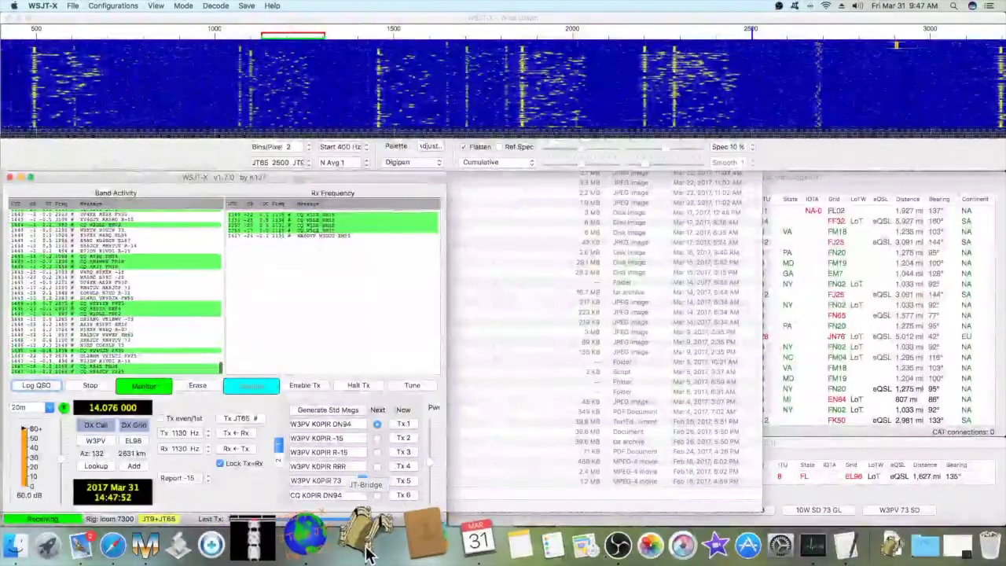
# Bring JT-Bridge forward and show its WSJT-X (127.0.0.1) decode window.
pyautogui.click(365, 542)
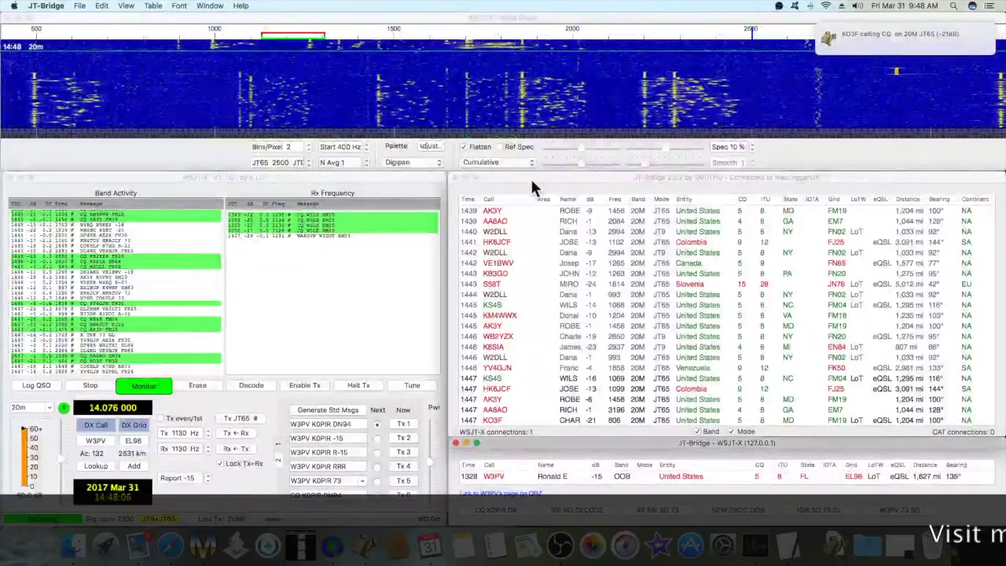
pyautogui.click(530, 187)
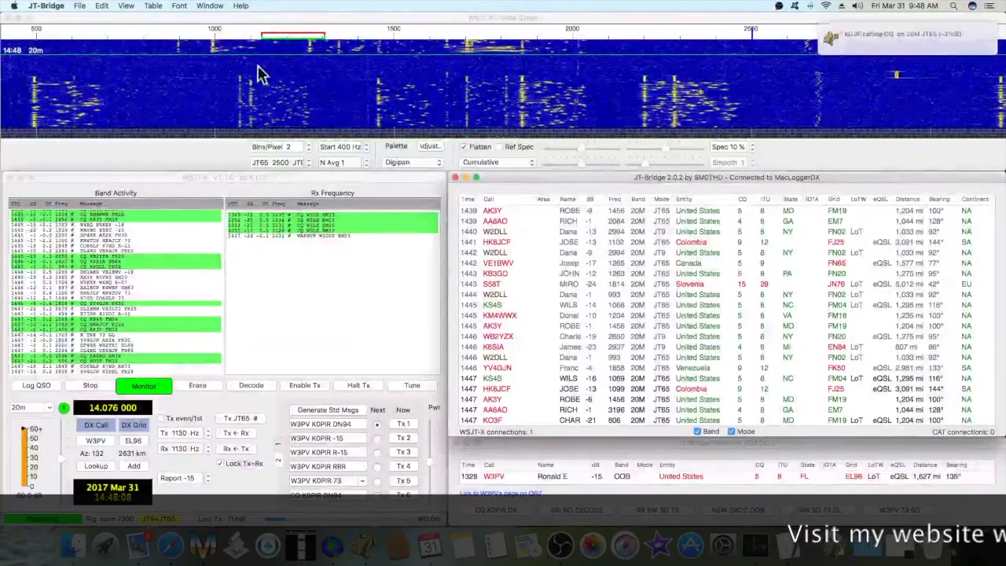
pyautogui.click(127, 6)
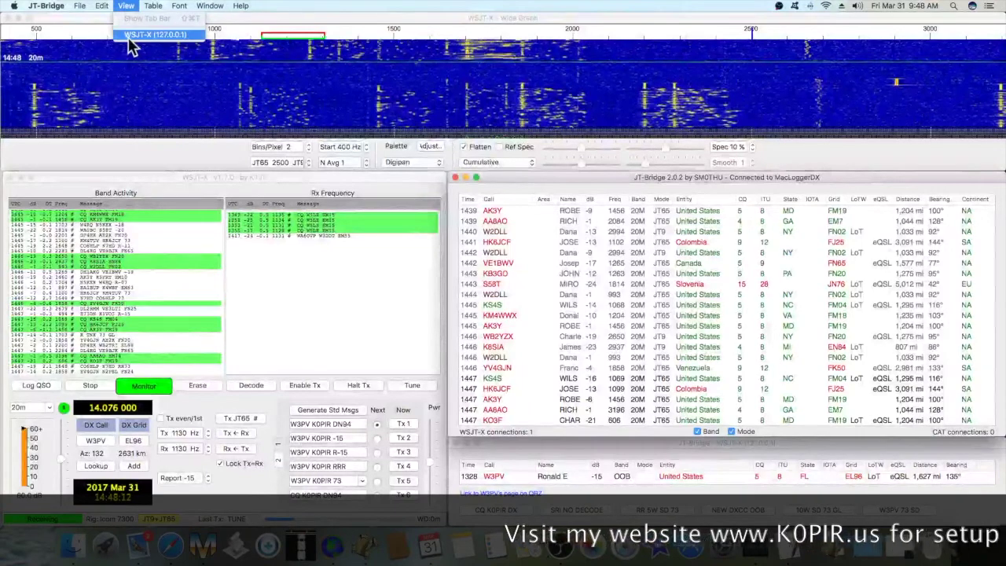
pyautogui.click(128, 37)
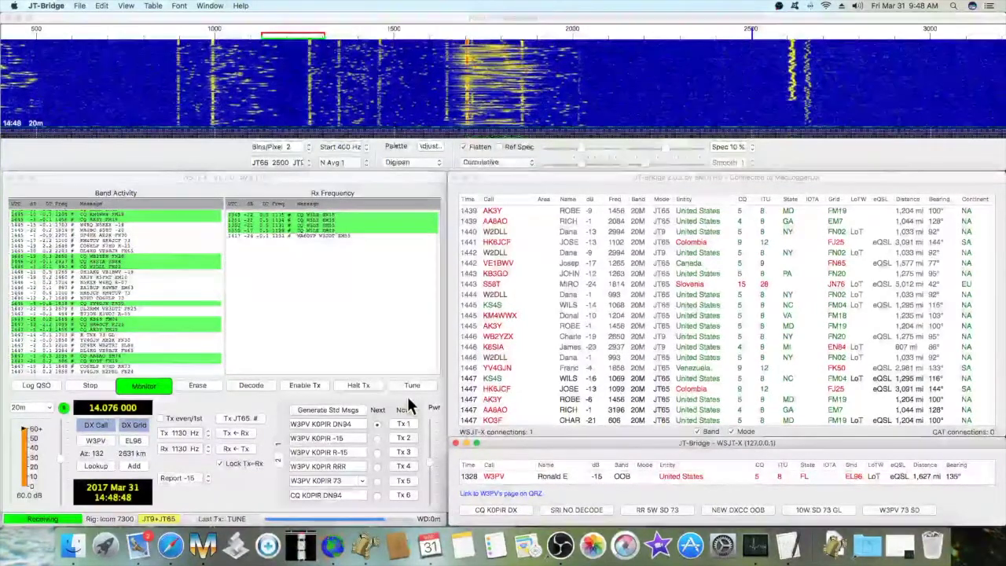
pyautogui.click(244, 387)
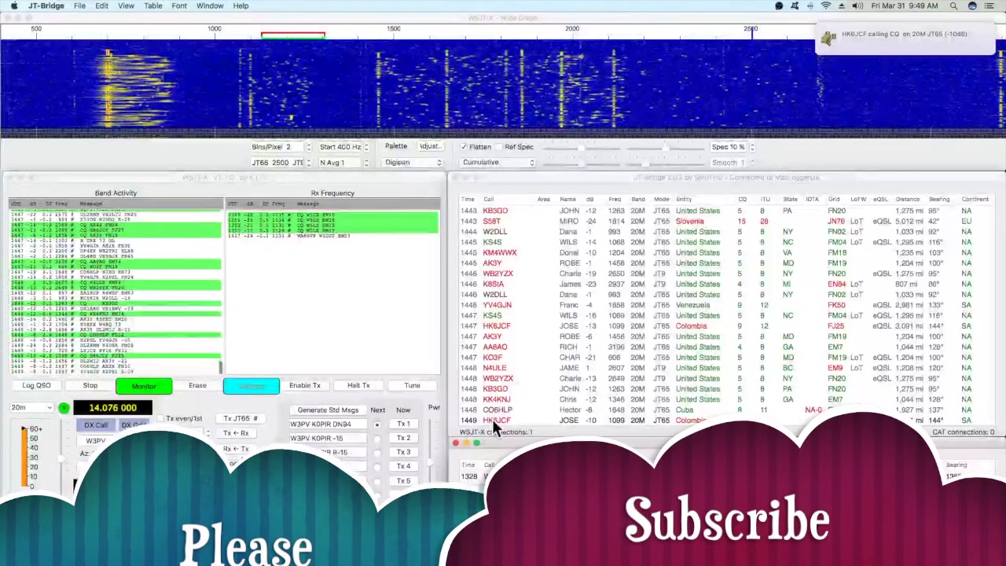
# Answer HK6JCF's CQ from the JT-Bridge list, then switch to MacLoggerDX.
pyautogui.click(492, 418)
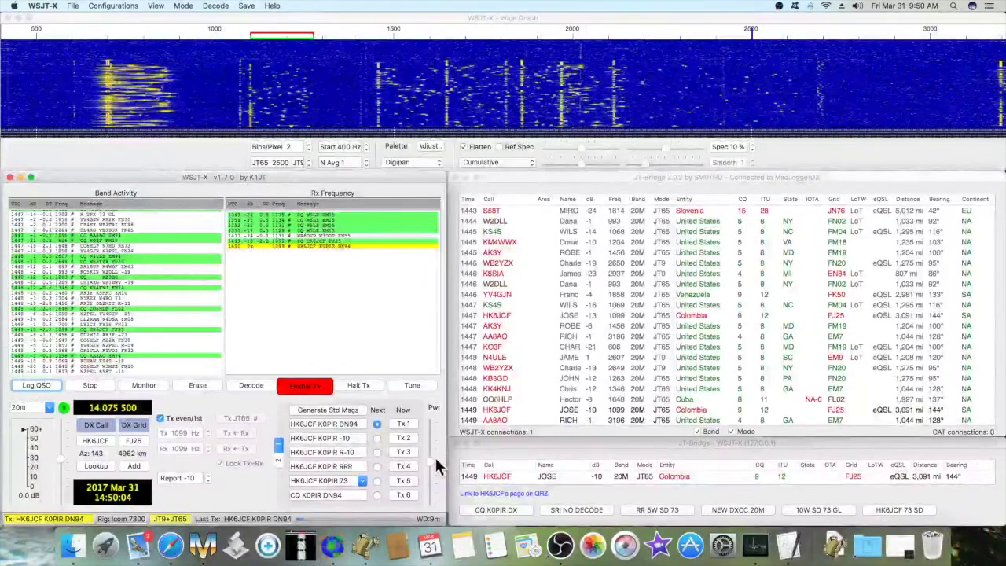
pyautogui.click(203, 541)
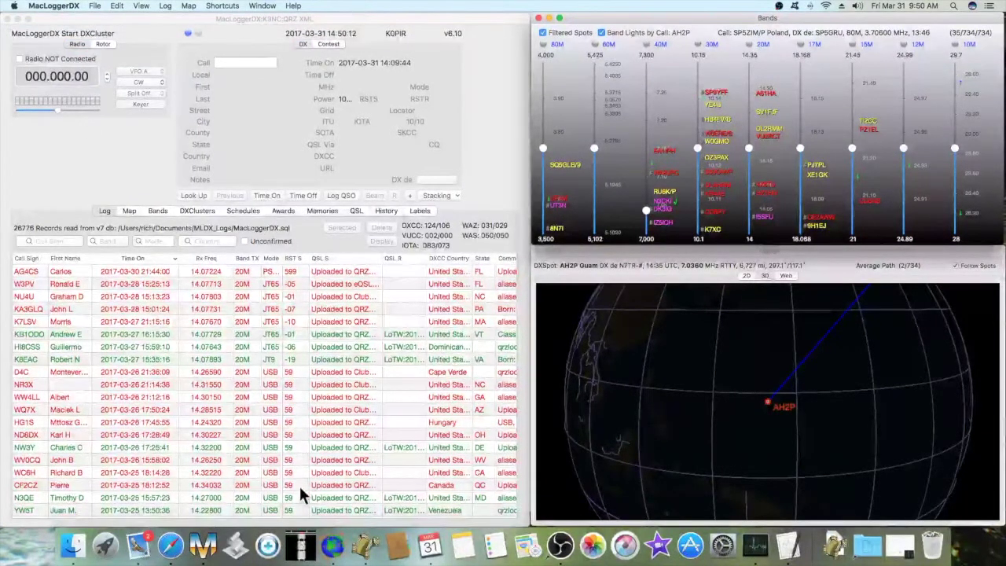
# Review WSJT-X's IC-7300 radio settings (CAT, 115200 baud) and cancel without changes.
pyautogui.click(331, 542)
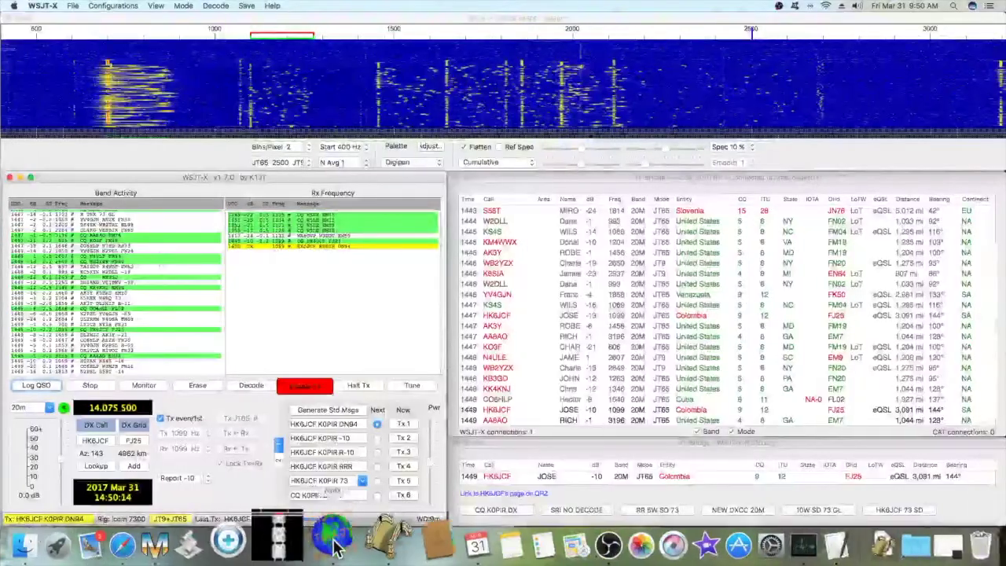
pyautogui.click(42, 6)
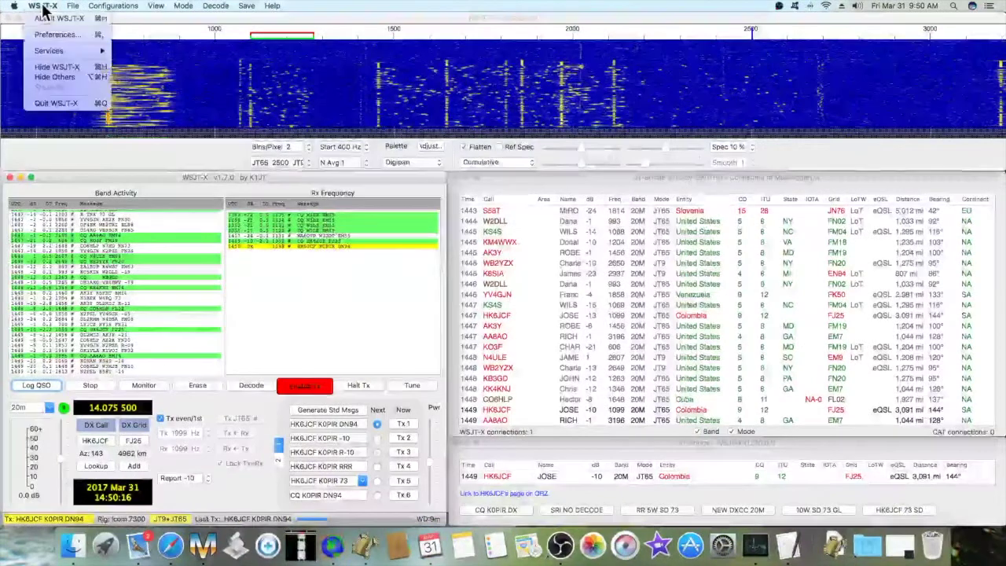
pyautogui.click(48, 34)
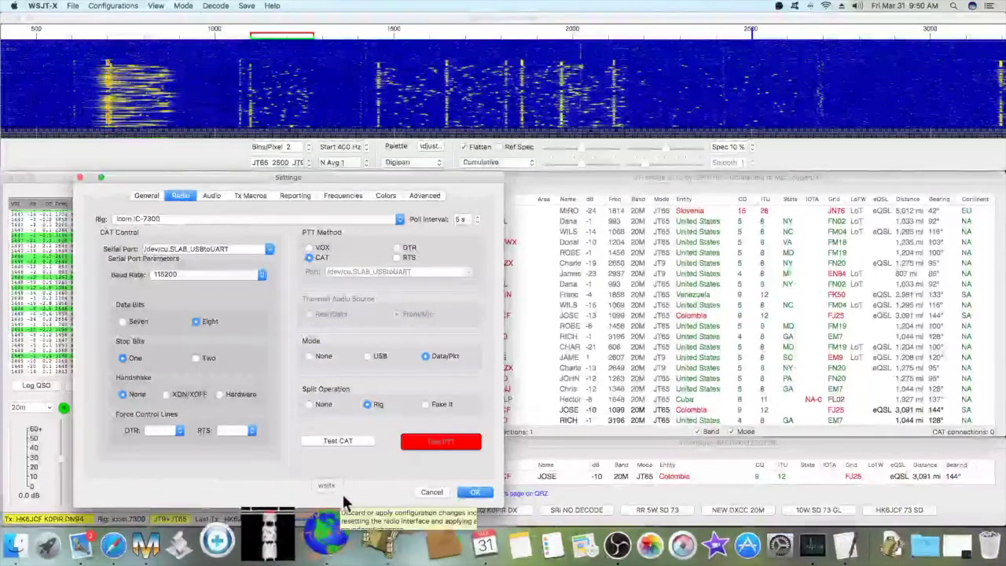
pyautogui.click(427, 489)
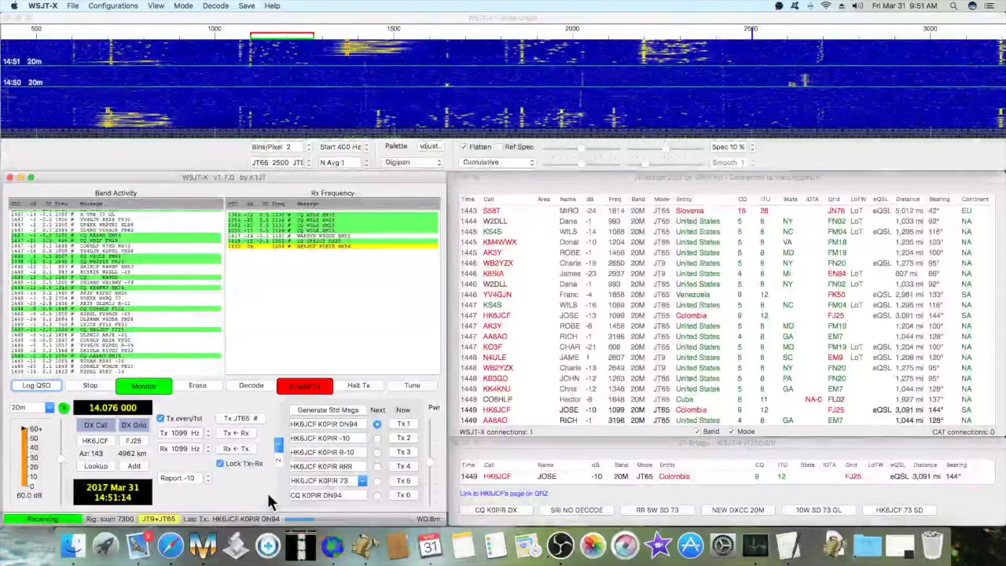
# Focus the WSJT-X main window, then activate the JT-Bridge WSJT-X (127.0.0.1) window.
pyautogui.click(333, 493)
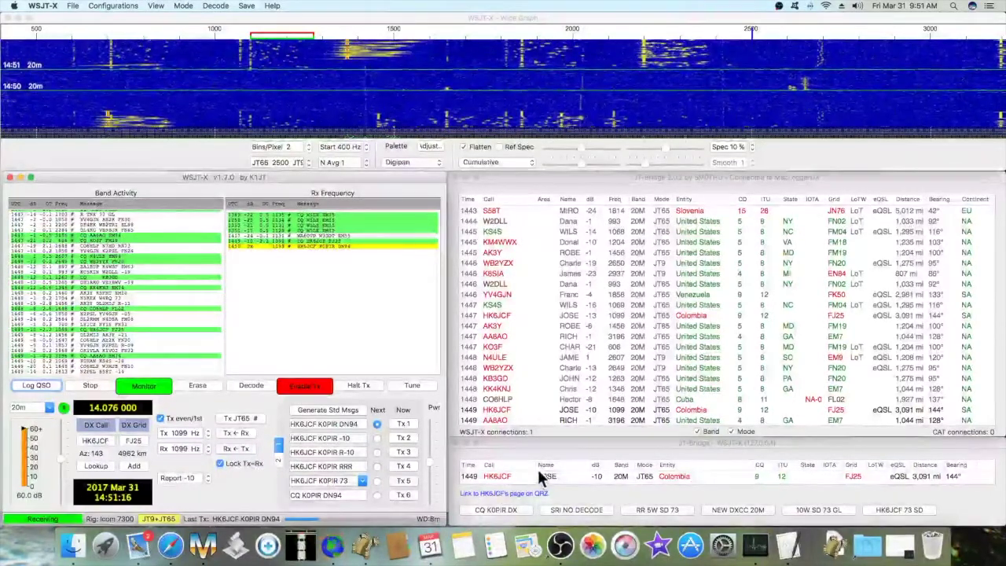
pyautogui.click(549, 441)
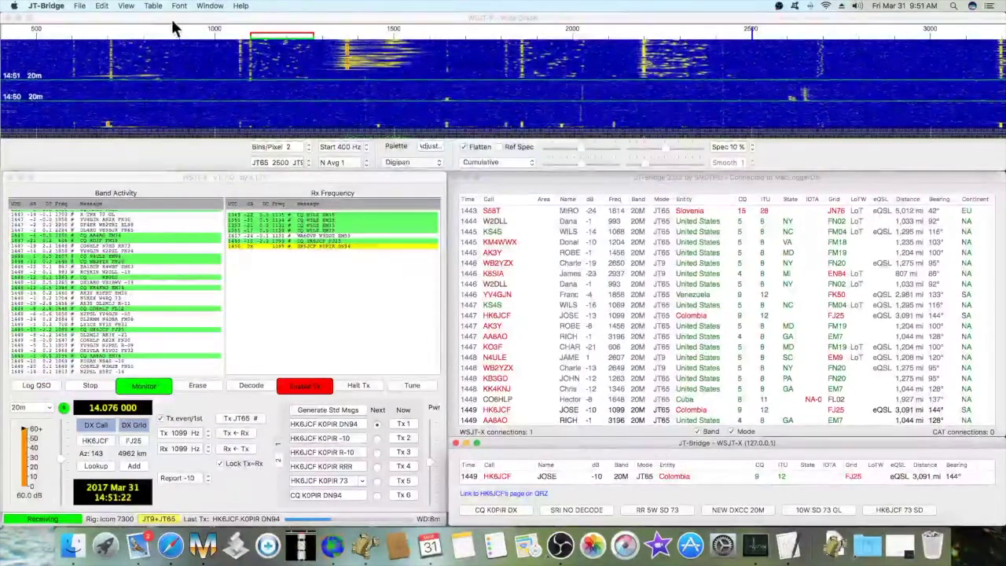
# Show the WSJT-X (127.0.0.1) window and queue the R-10 report as WSJT-X's next message.
pyautogui.click(128, 6)
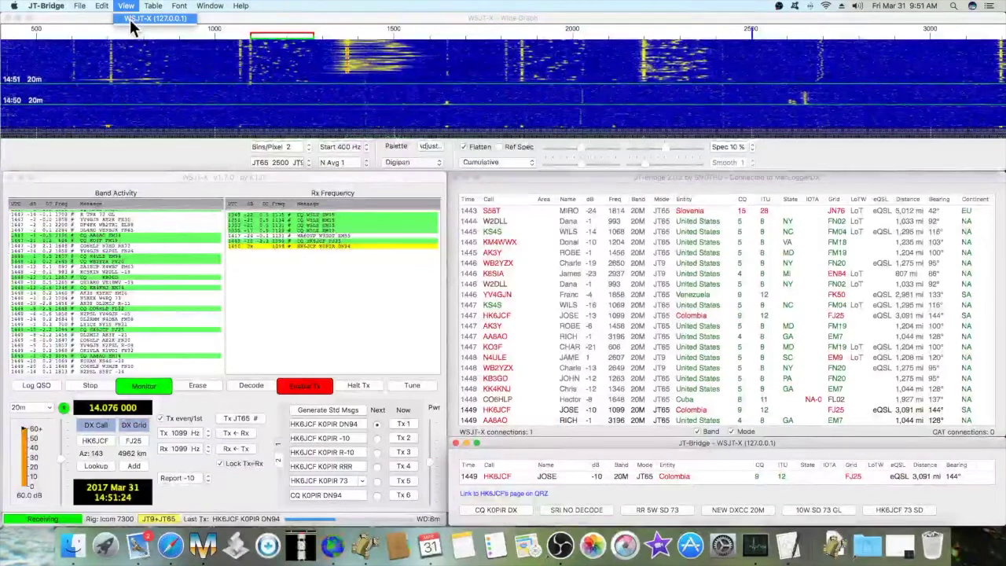
pyautogui.click(131, 18)
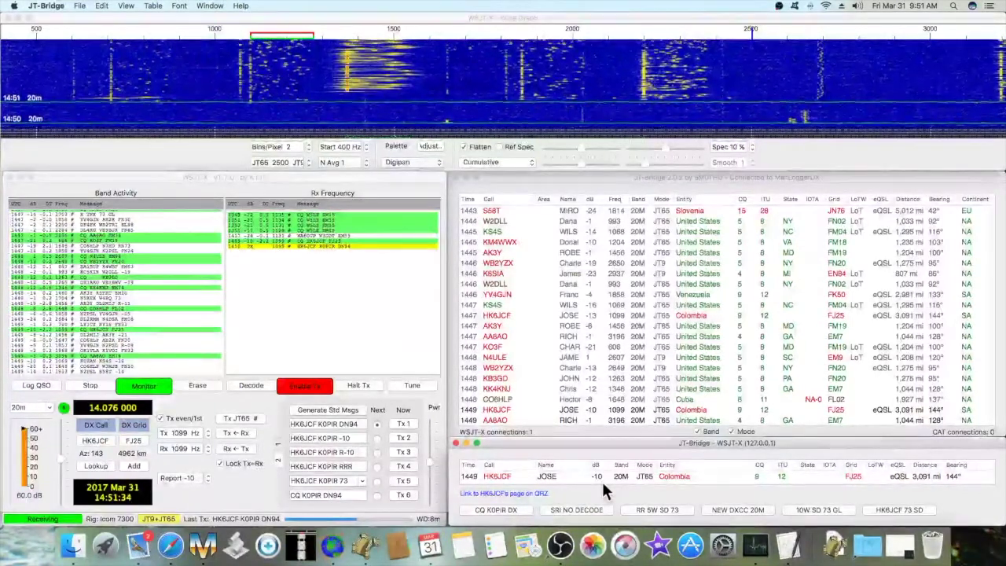
pyautogui.click(378, 453)
pyautogui.click(378, 452)
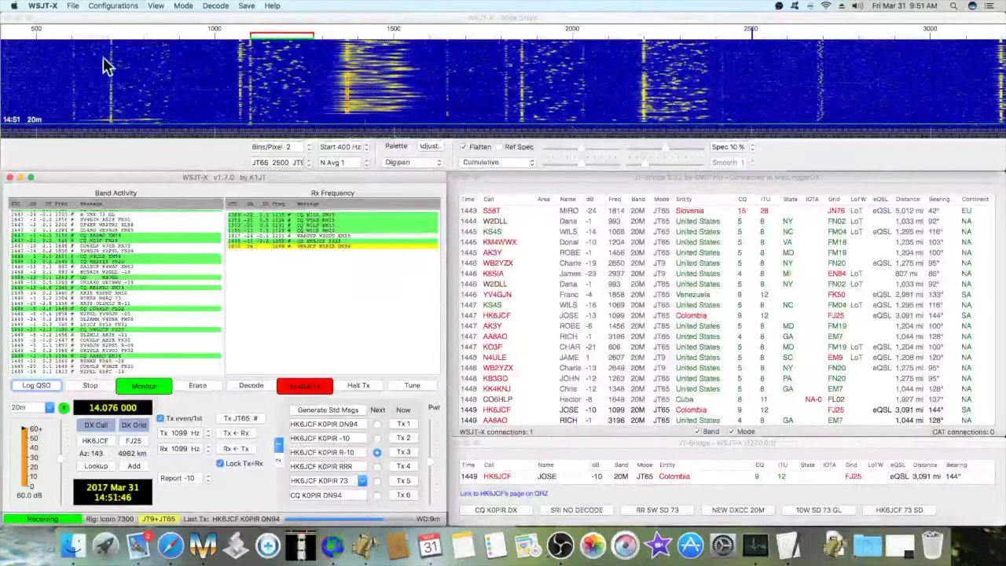
# Halt transmitting in WSJT-X and return focus to the JT-Bridge log window.
pyautogui.click(521, 179)
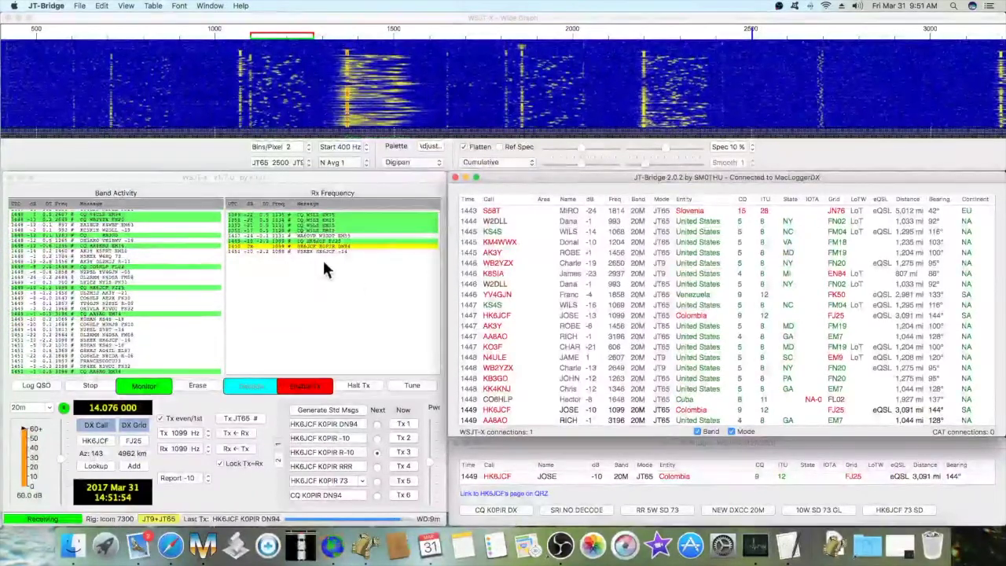
pyautogui.click(367, 380)
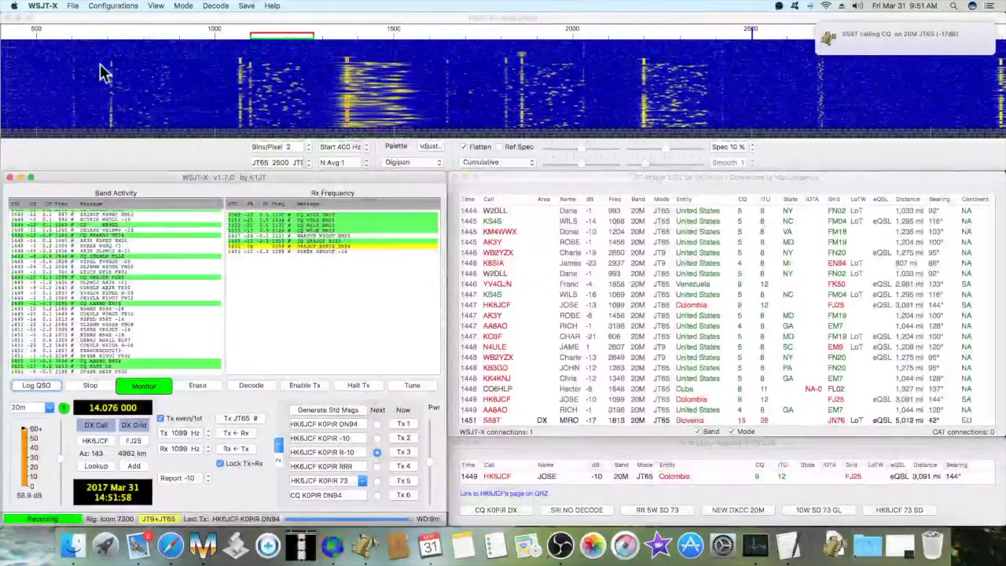
pyautogui.click(537, 173)
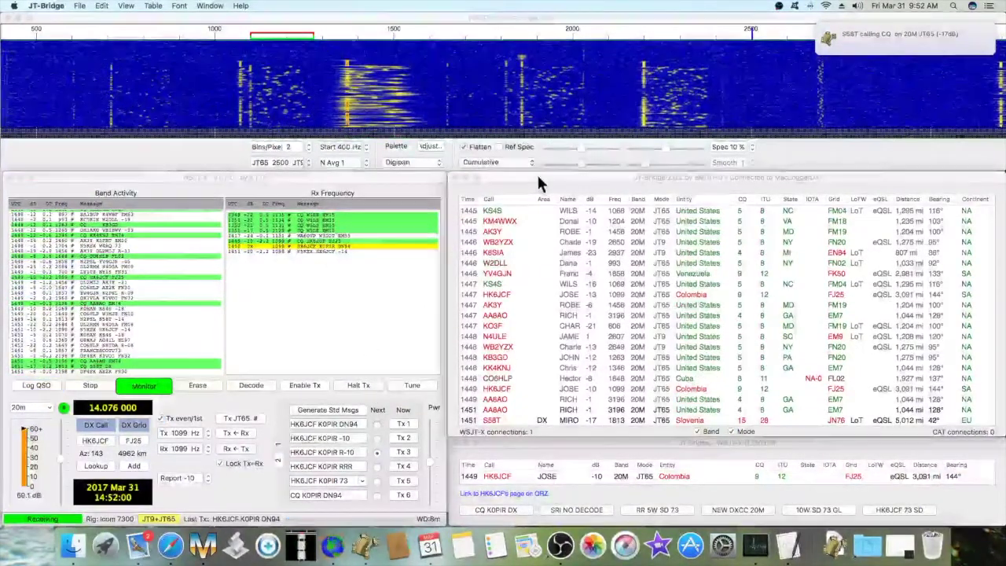
pyautogui.click(45, 7)
# Check JT-Bridge's Network preferences (127.0.0.1, port 2237) and the Digital Modes tab.
pyautogui.click(50, 43)
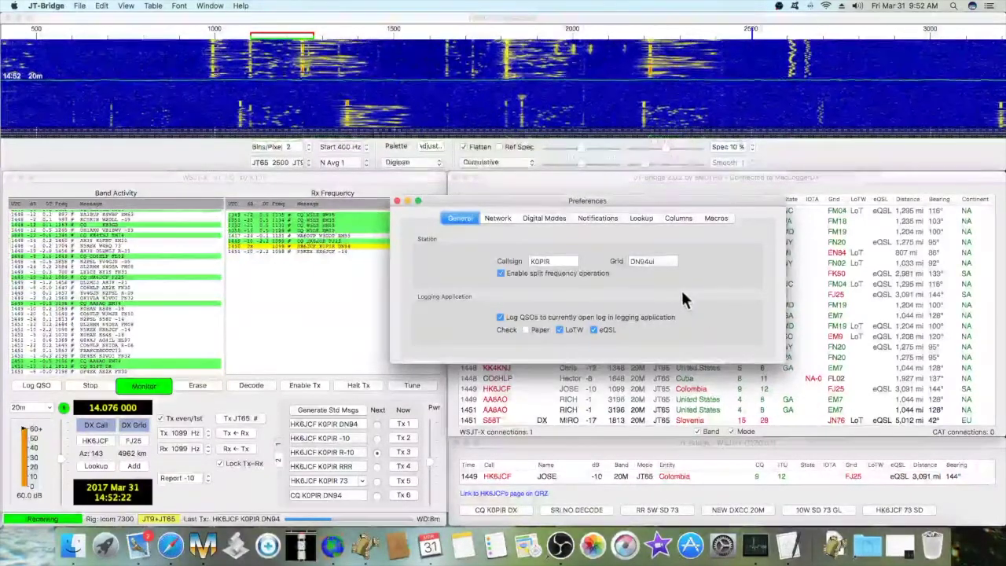
pyautogui.click(501, 218)
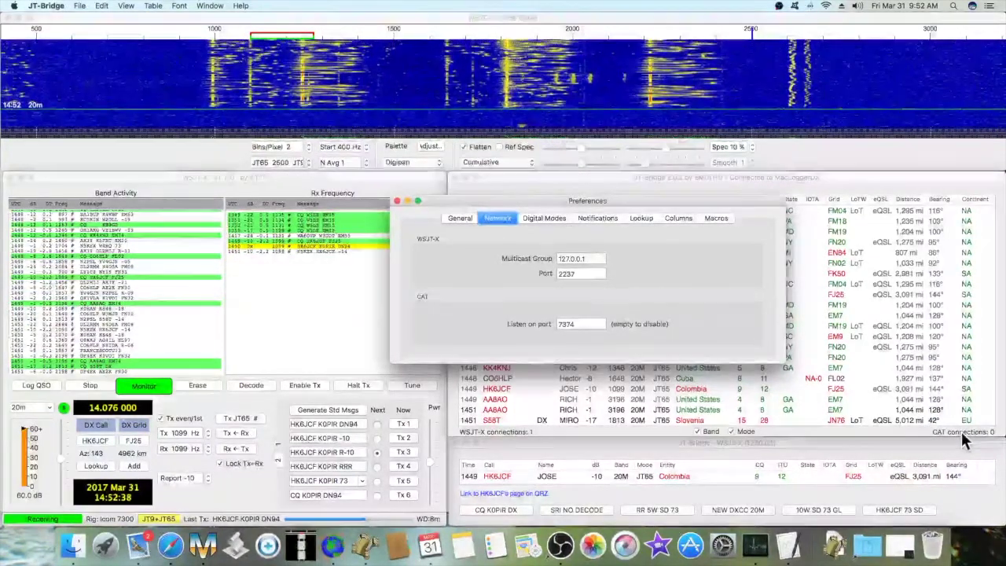
pyautogui.click(545, 219)
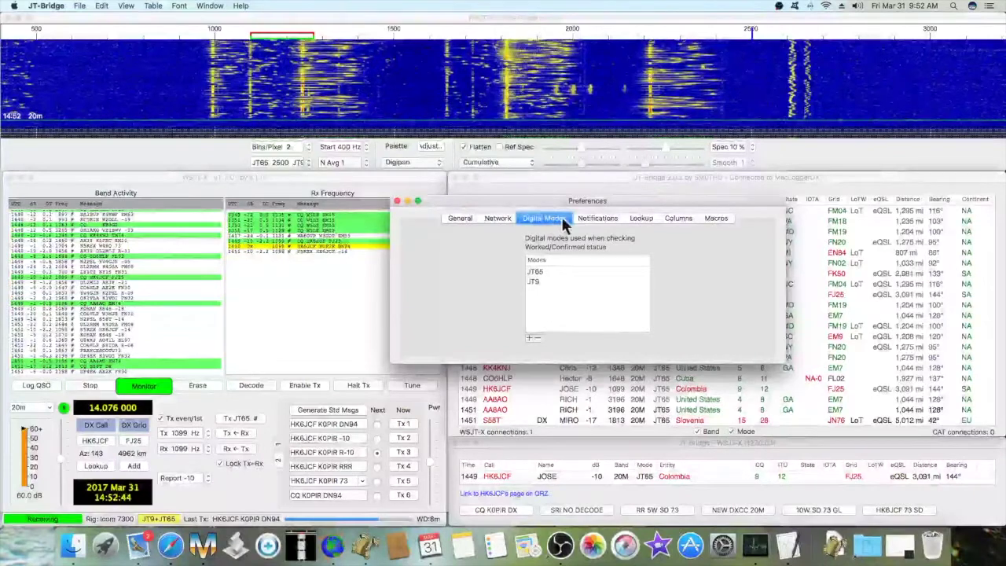
# Look through the Notifications, Lookup (QRZ) and Columns tabs of JT-Bridge Preferences.
pyautogui.click(592, 222)
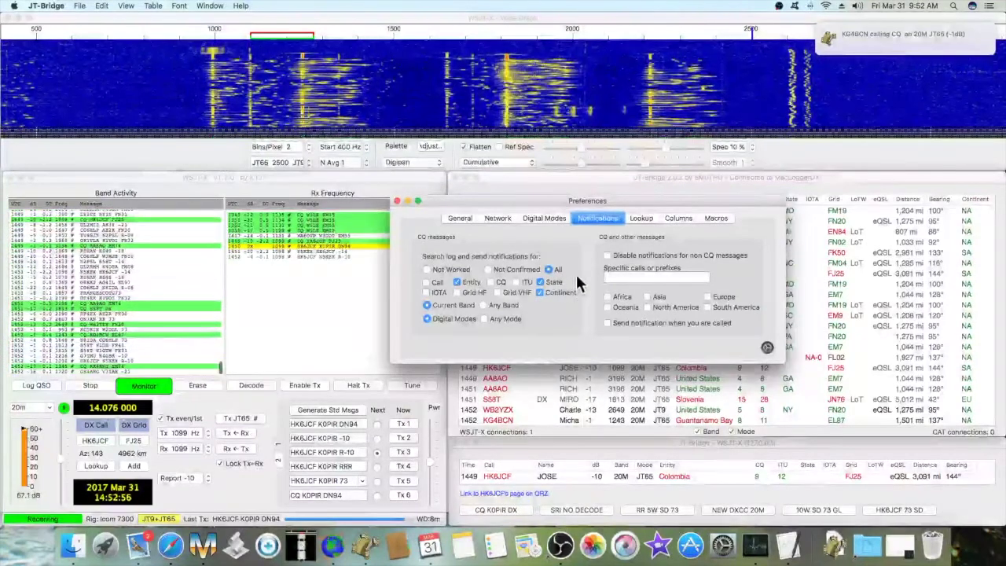
pyautogui.click(641, 217)
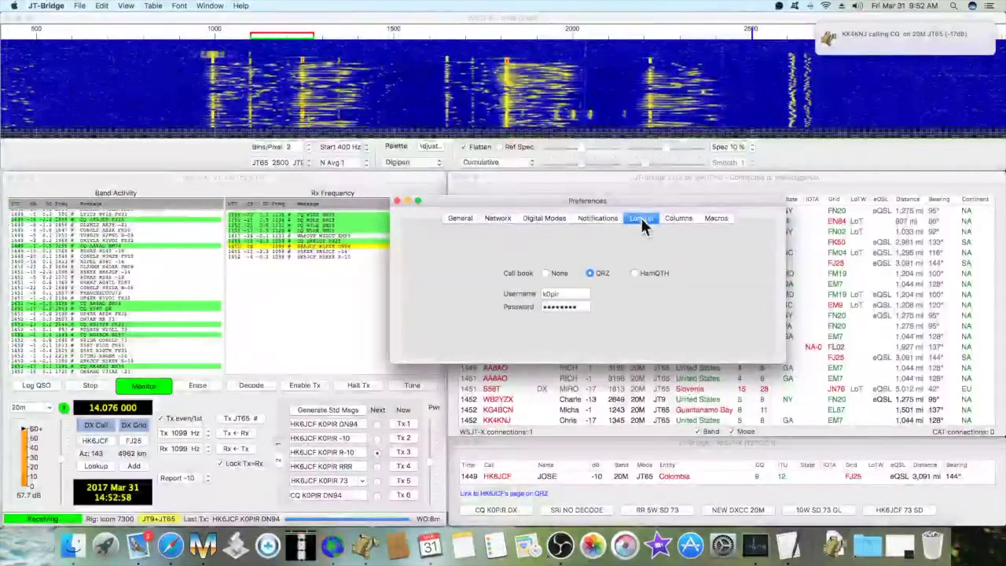
pyautogui.click(501, 419)
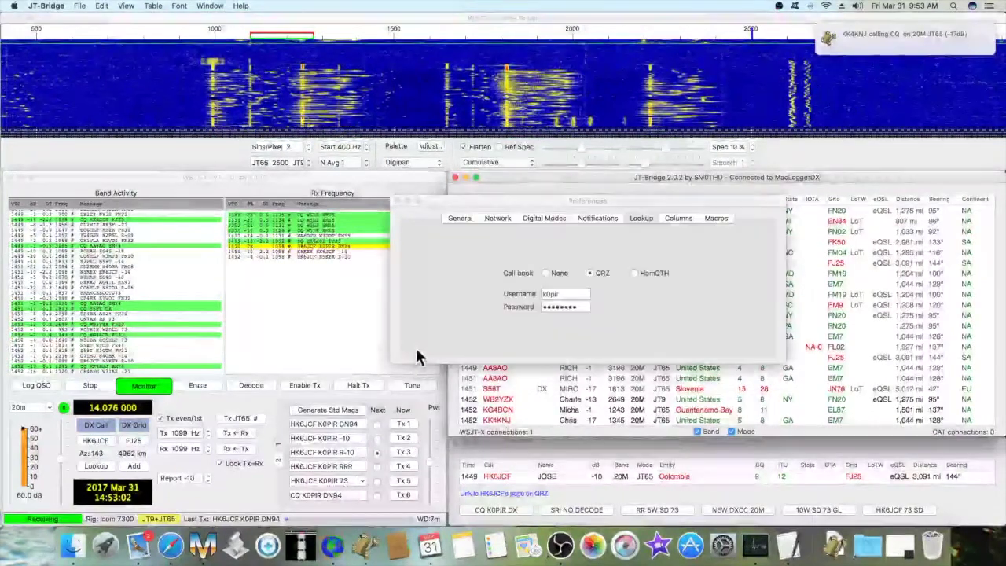
pyautogui.click(417, 351)
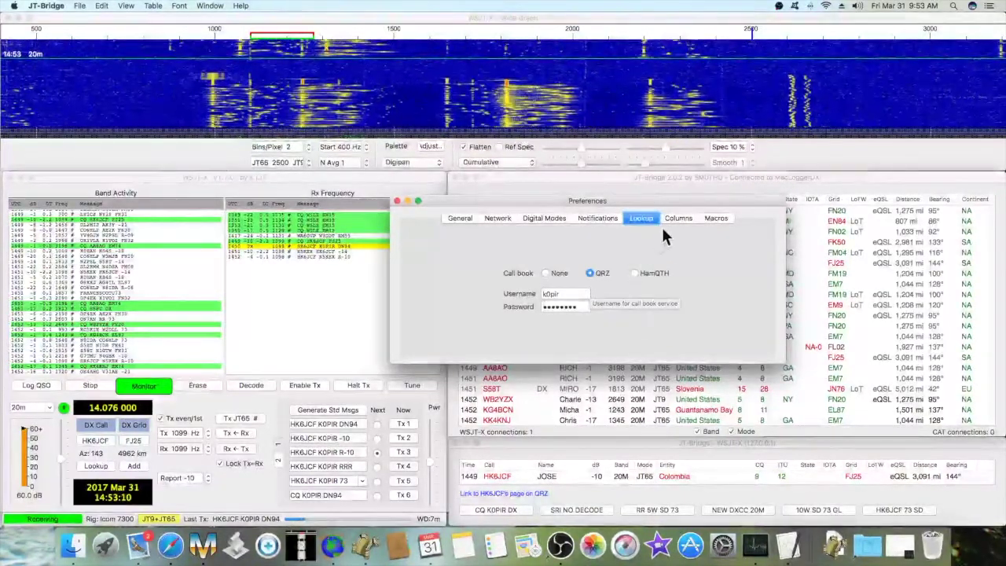
pyautogui.click(679, 218)
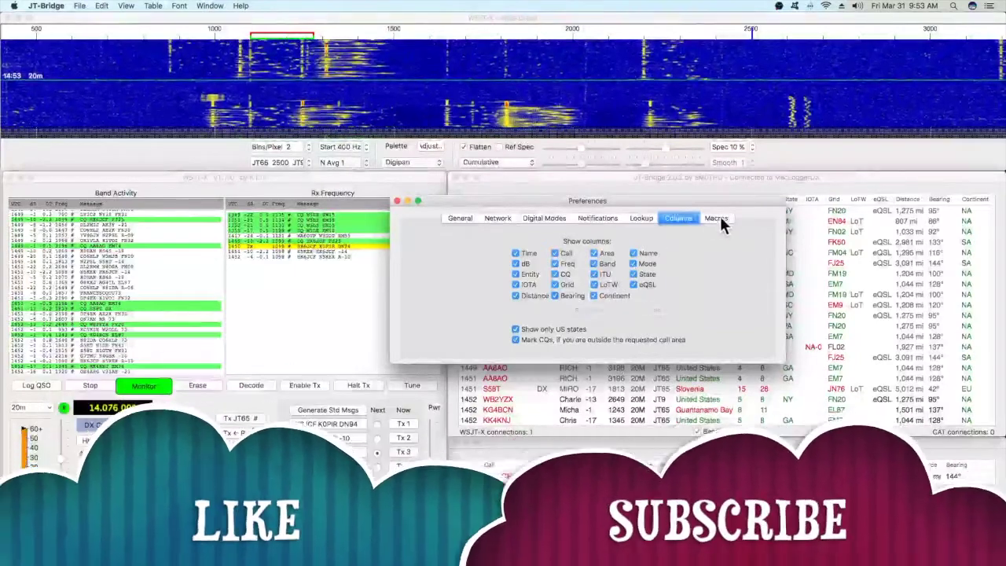
# Check the six quick-reply macros, close Preferences, and bring up the JT-Bridge WSJT-X window.
pyautogui.click(717, 220)
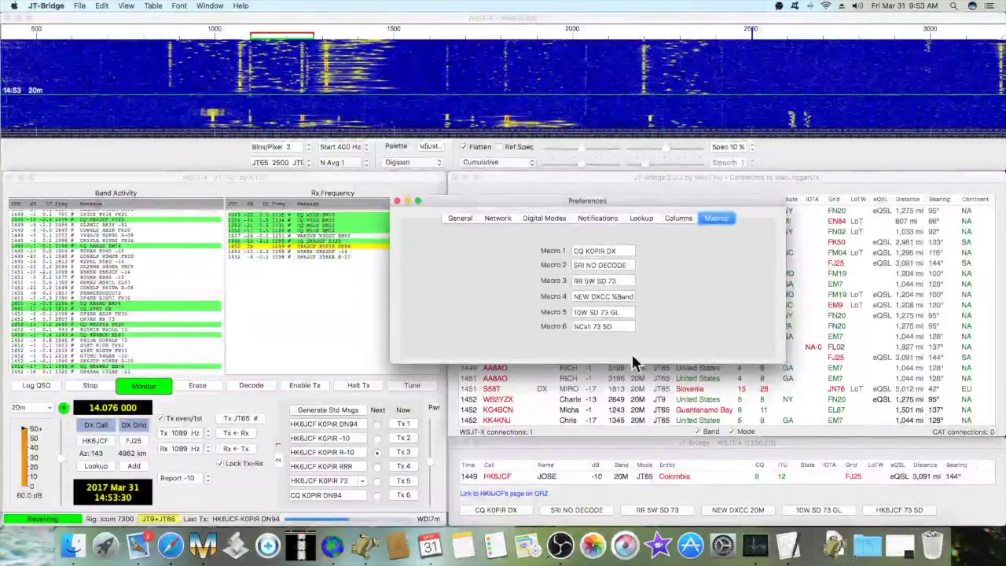
pyautogui.click(397, 200)
pyautogui.click(611, 456)
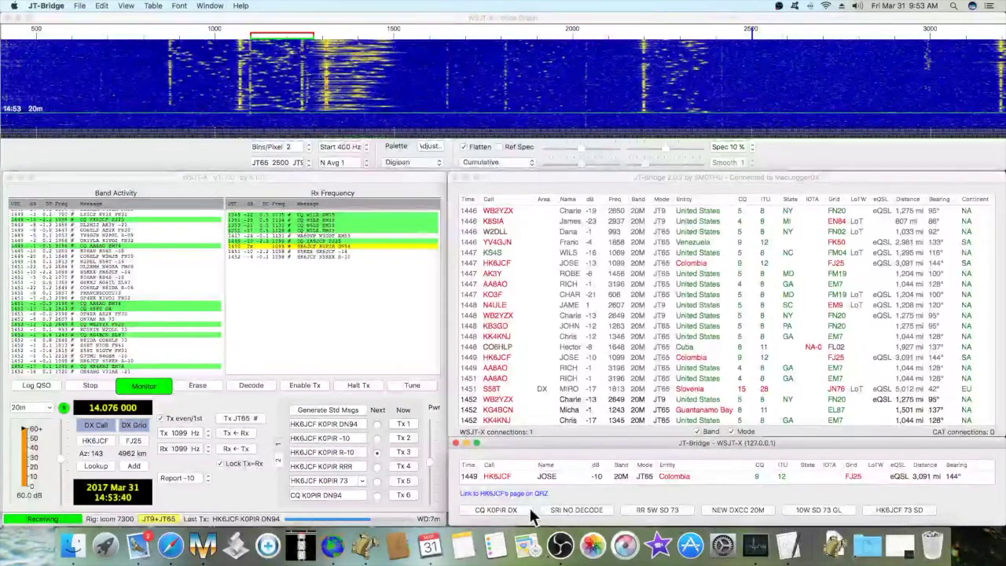
pyautogui.click(376, 480)
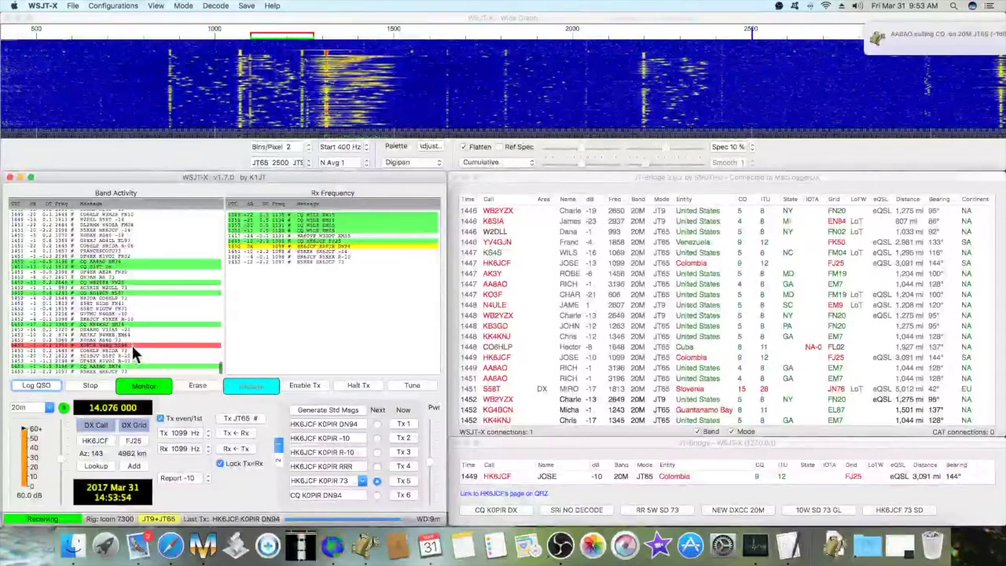
# Reply to W4RQ's CQ from EL96 with Tx enabled, then queue 'W4RQ K0PIR RRR'.
pyautogui.doubleClick(128, 340)
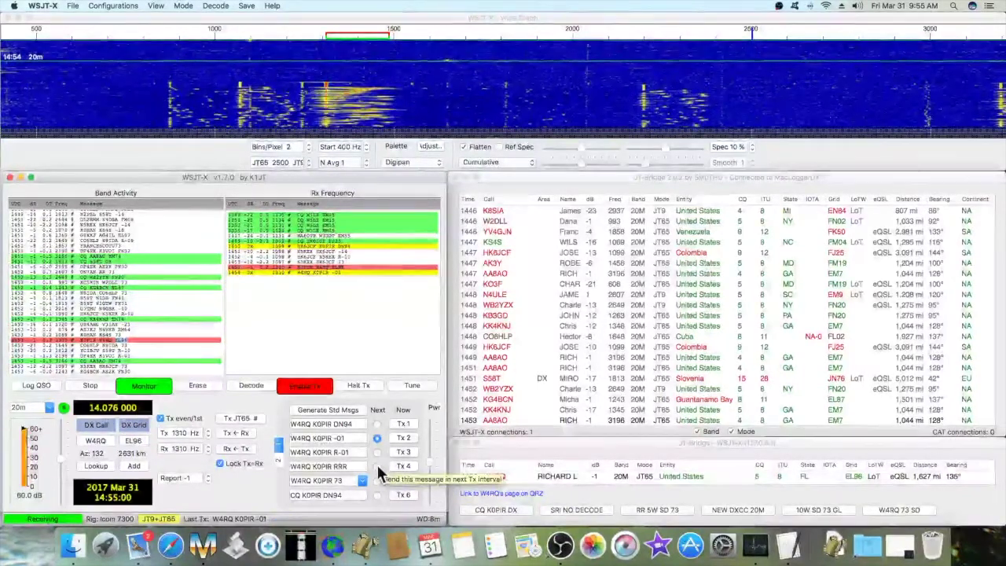
pyautogui.click(377, 467)
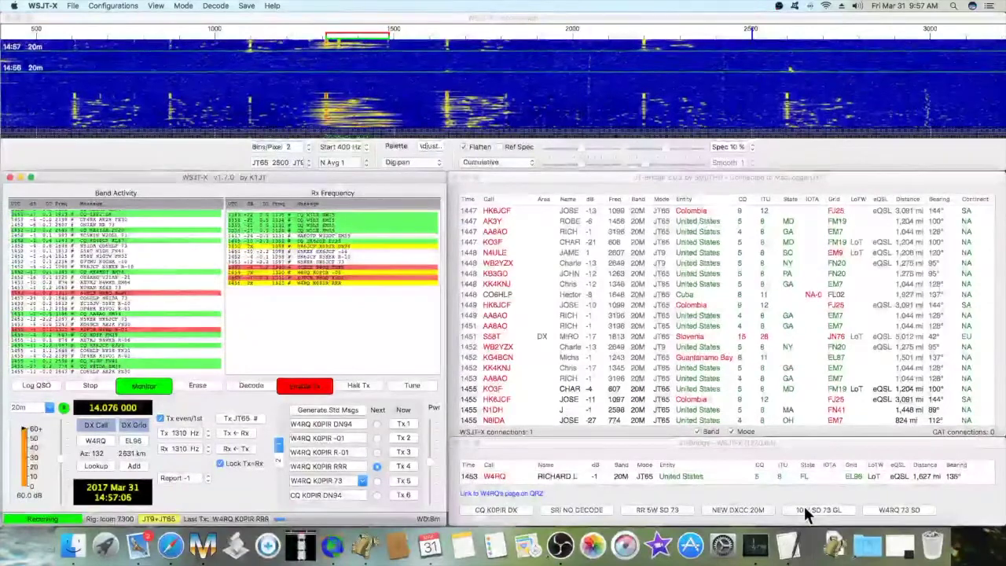
pyautogui.click(804, 507)
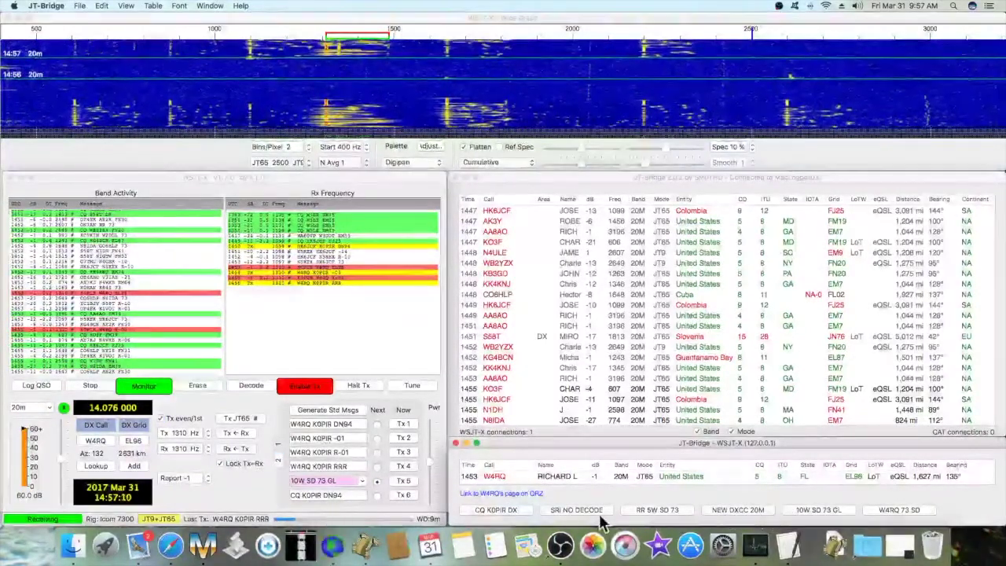
pyautogui.click(334, 541)
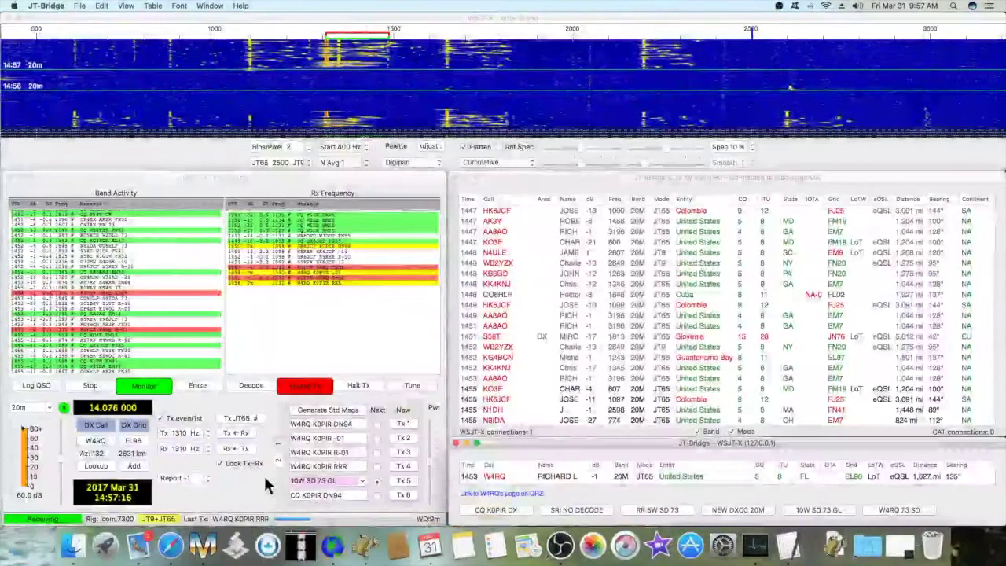
pyautogui.click(256, 477)
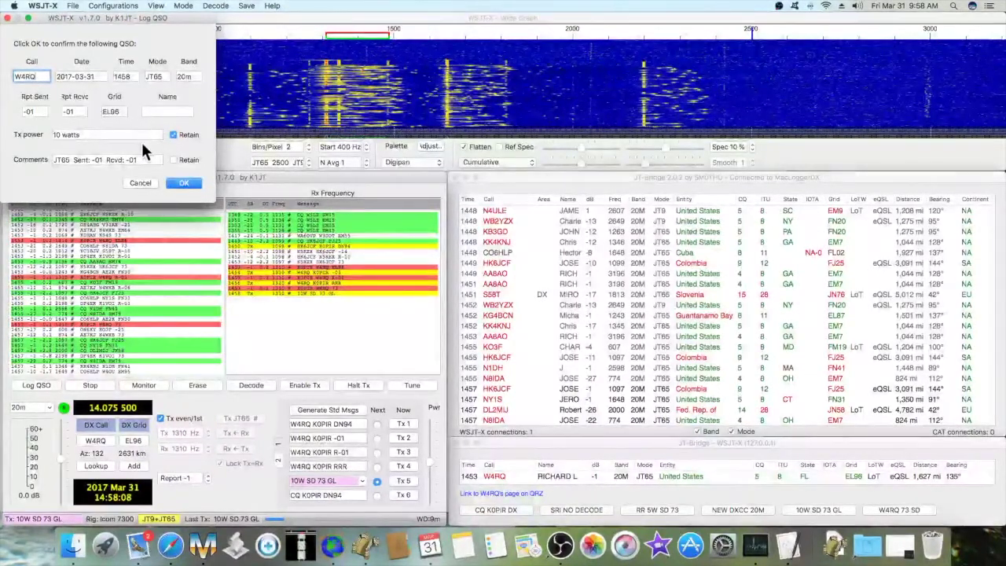
pyautogui.click(112, 158)
pyautogui.moveTo(112, 157); pyautogui.dragTo(44, 155)
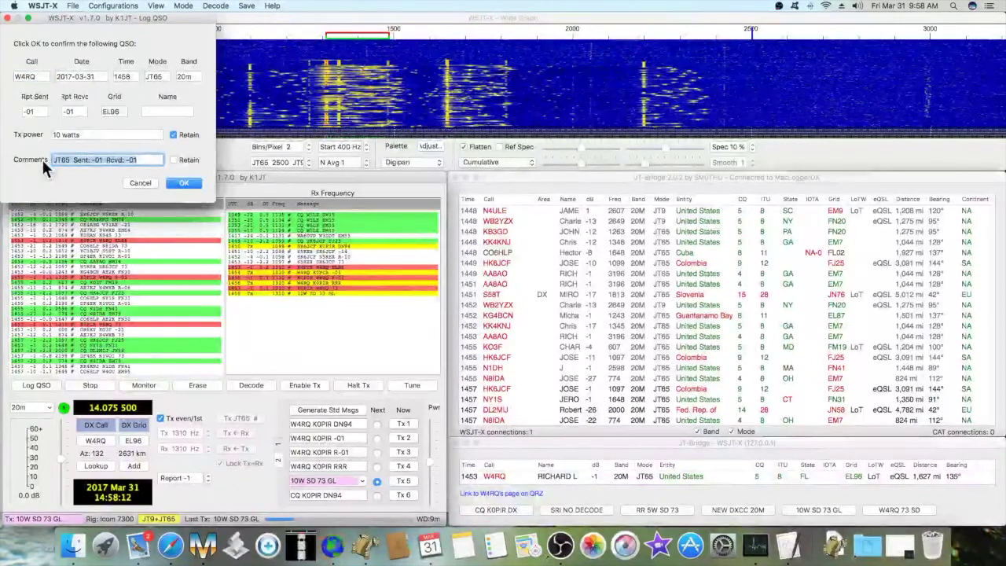
pyautogui.write('MLDX')
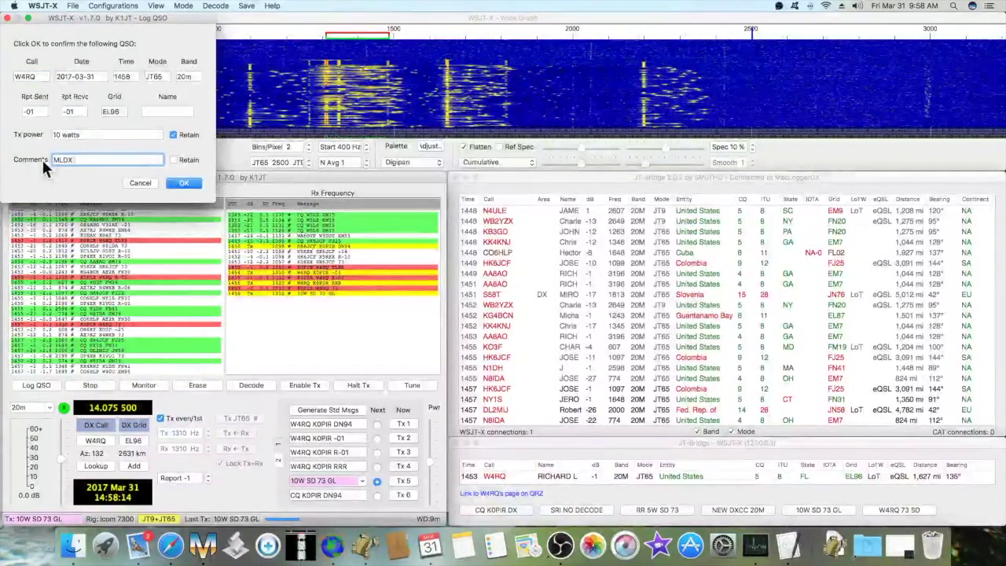
pyautogui.write(' WSJT-X')
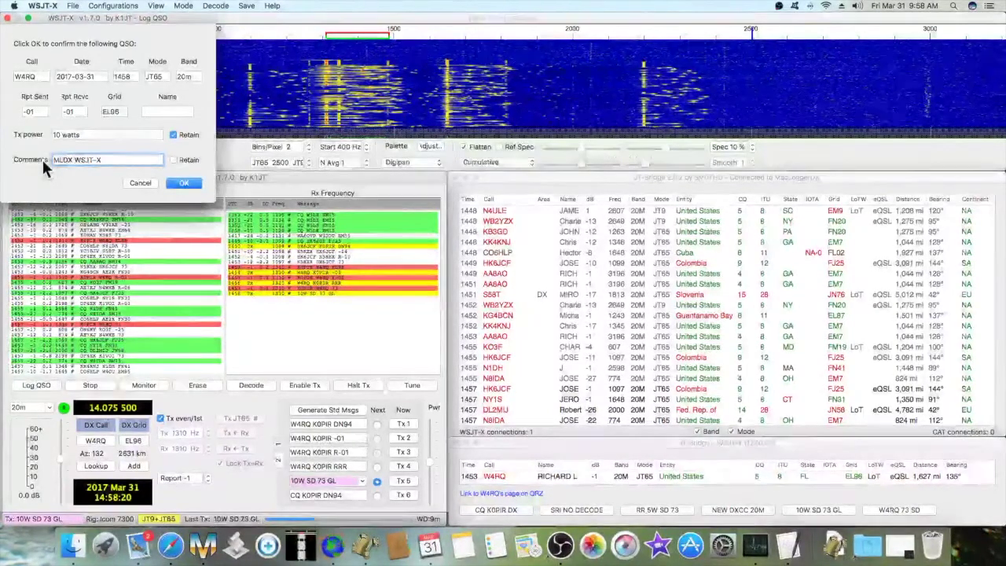
pyautogui.write(' JT')
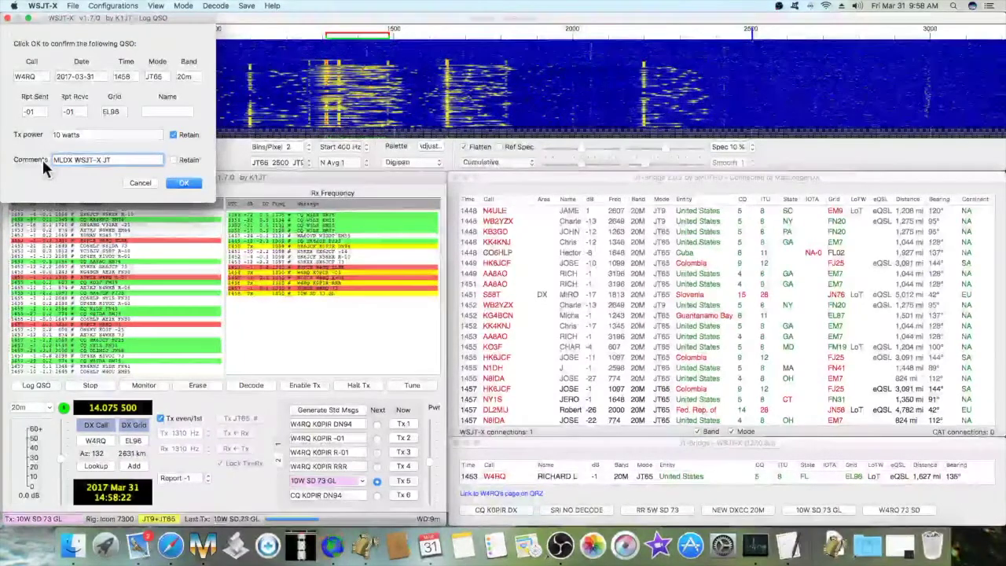
pyautogui.write(' 6ridge')
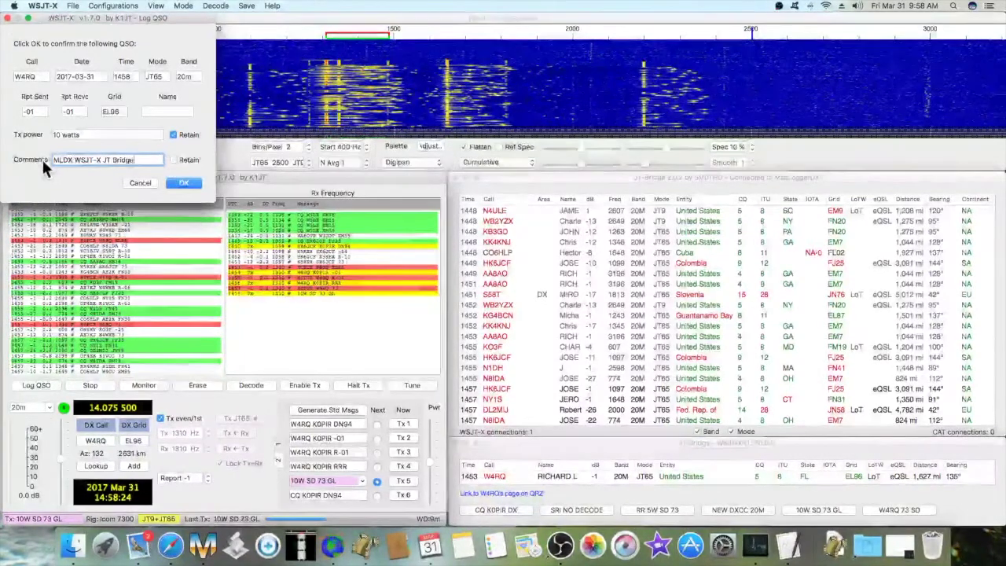
pyautogui.click(173, 159)
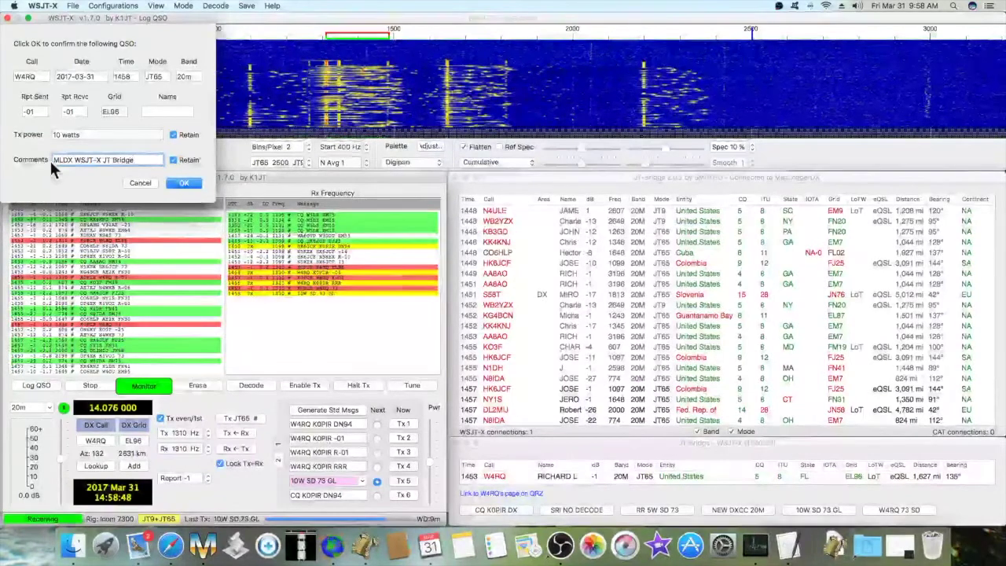
pyautogui.click(186, 187)
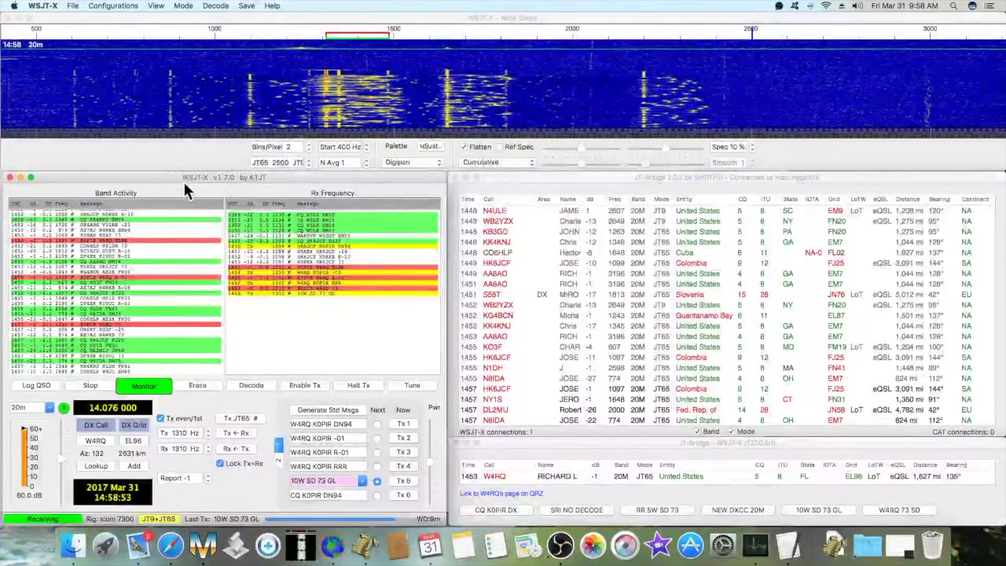
pyautogui.click(210, 542)
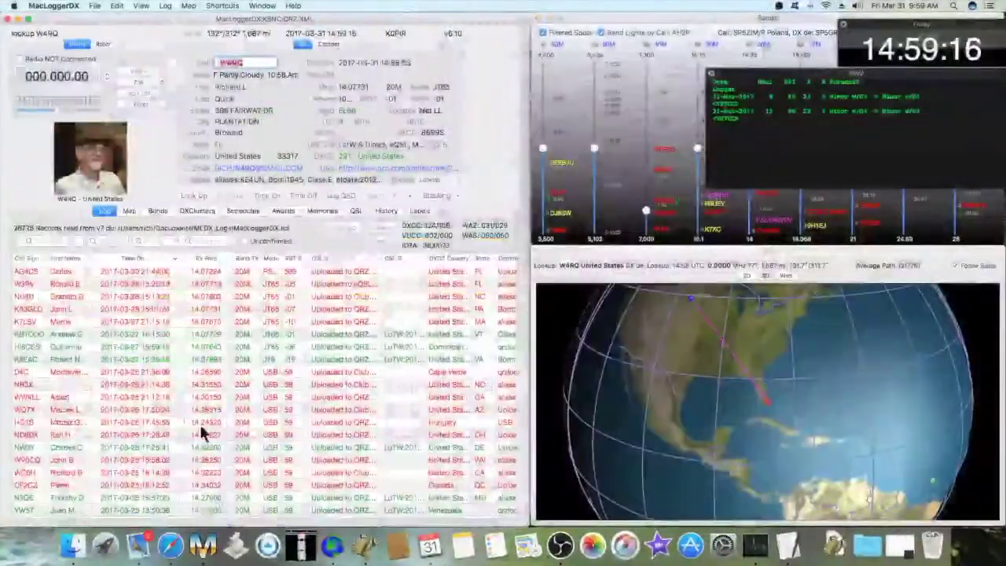
pyautogui.press('Return')
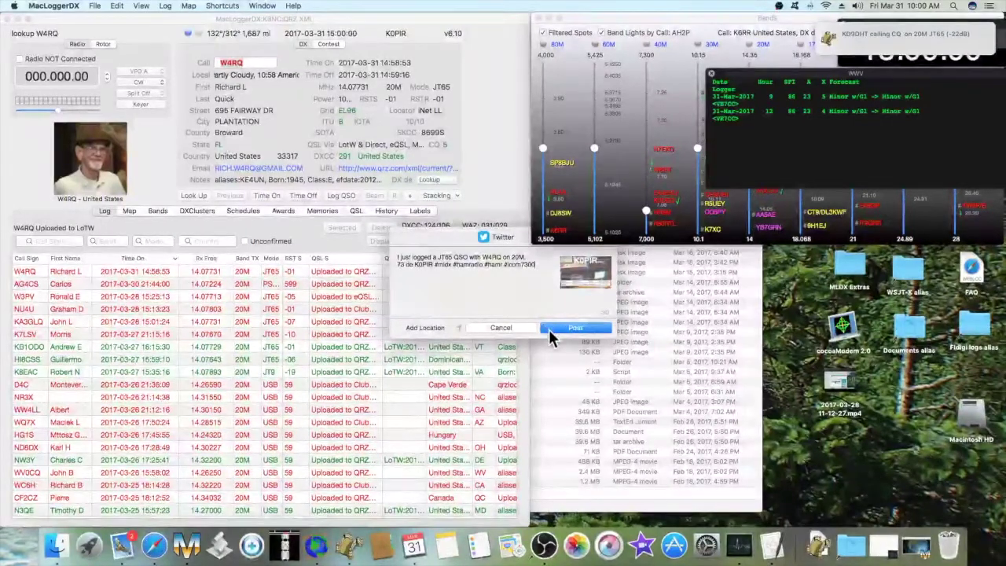
# Send the prefilled Twitter post announcing the W4RQ 20M JT65 QSO.
pyautogui.click(550, 331)
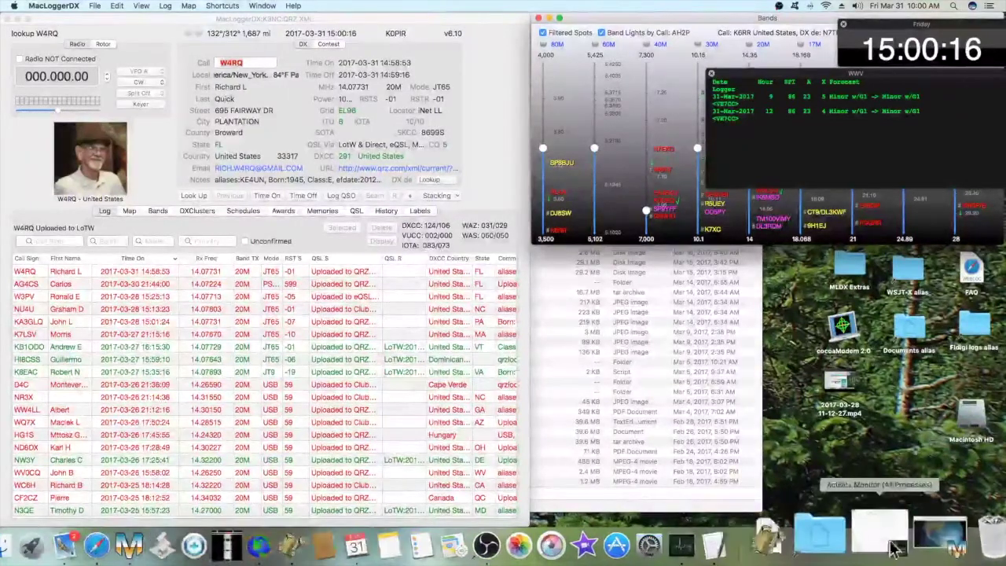
# Bring back the Maps window showing the contact path to W4RQ.
pyautogui.click(920, 550)
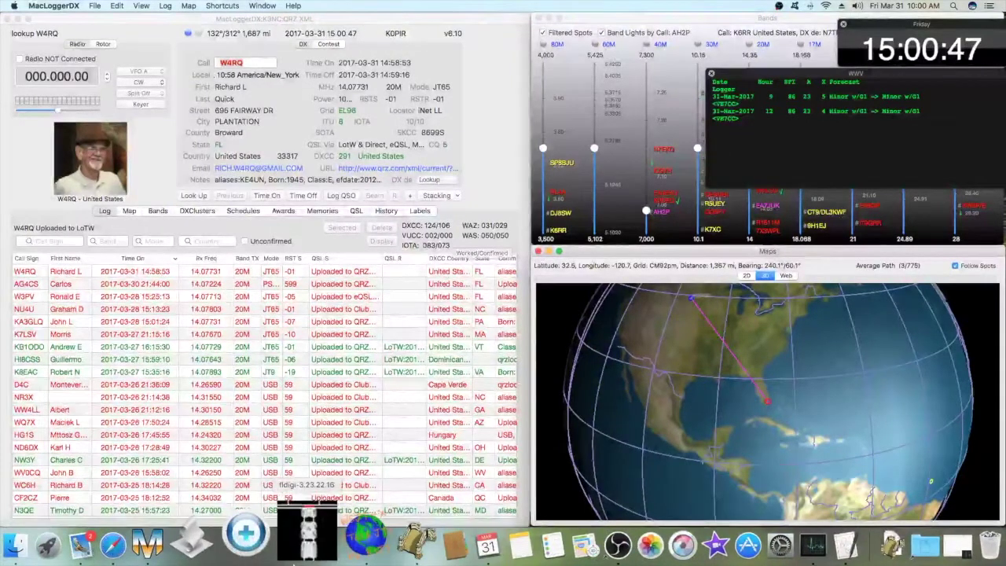
# Return to WSJT-X decoding 20m JT65 on 14.076 MHz.
pyautogui.click(333, 547)
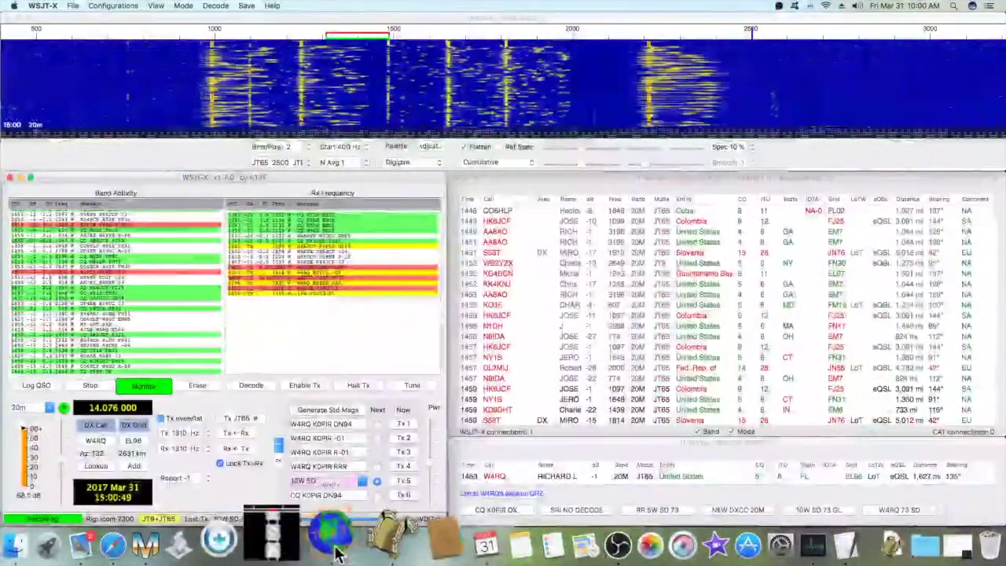